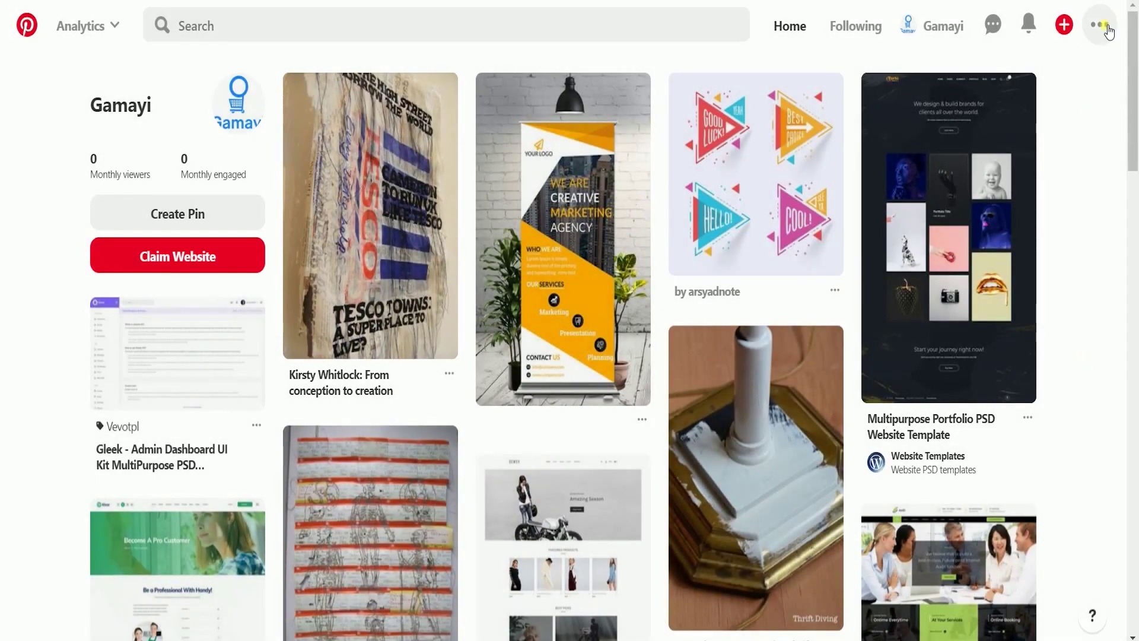
# Go to Pinterest Settings and open the Claim section in the sidebar.
pyautogui.click(1107, 34)
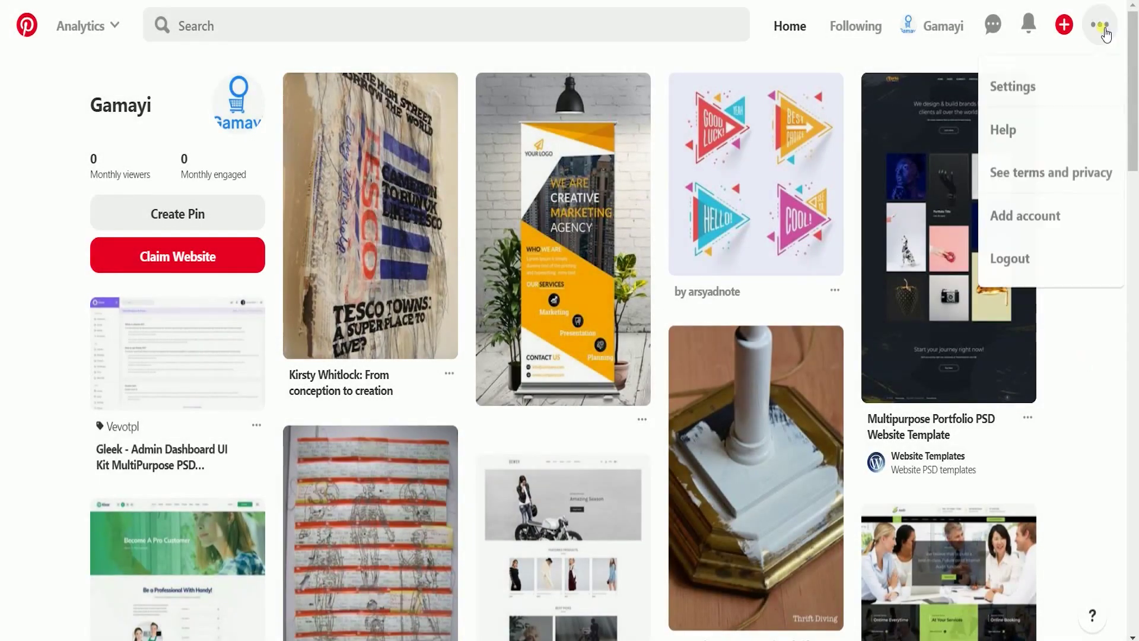
pyautogui.click(1061, 89)
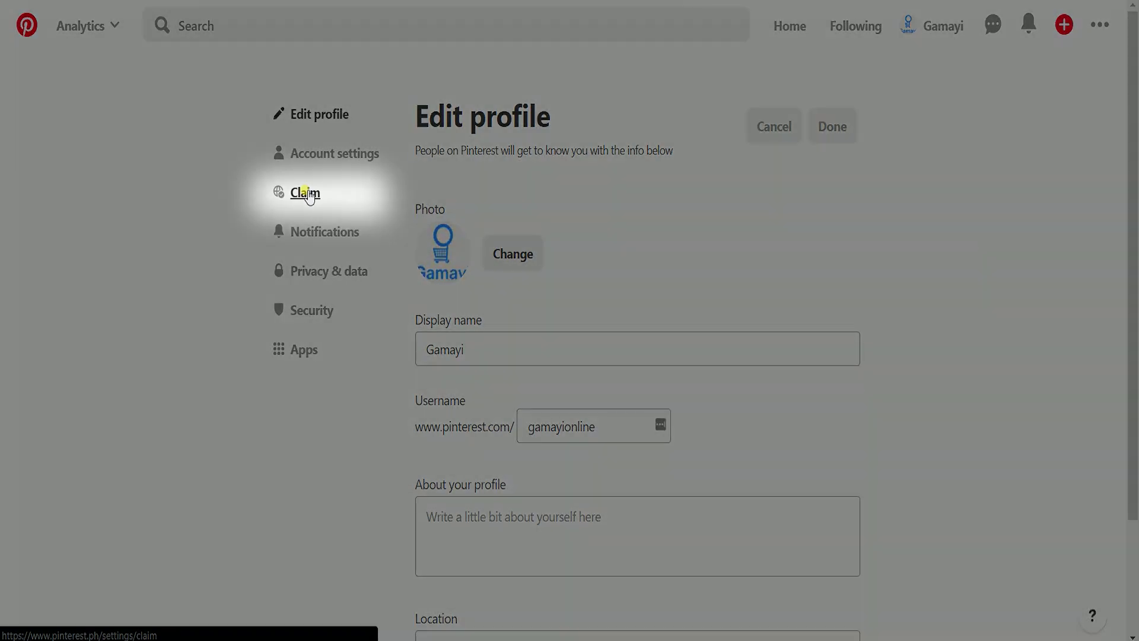
pyautogui.click(308, 196)
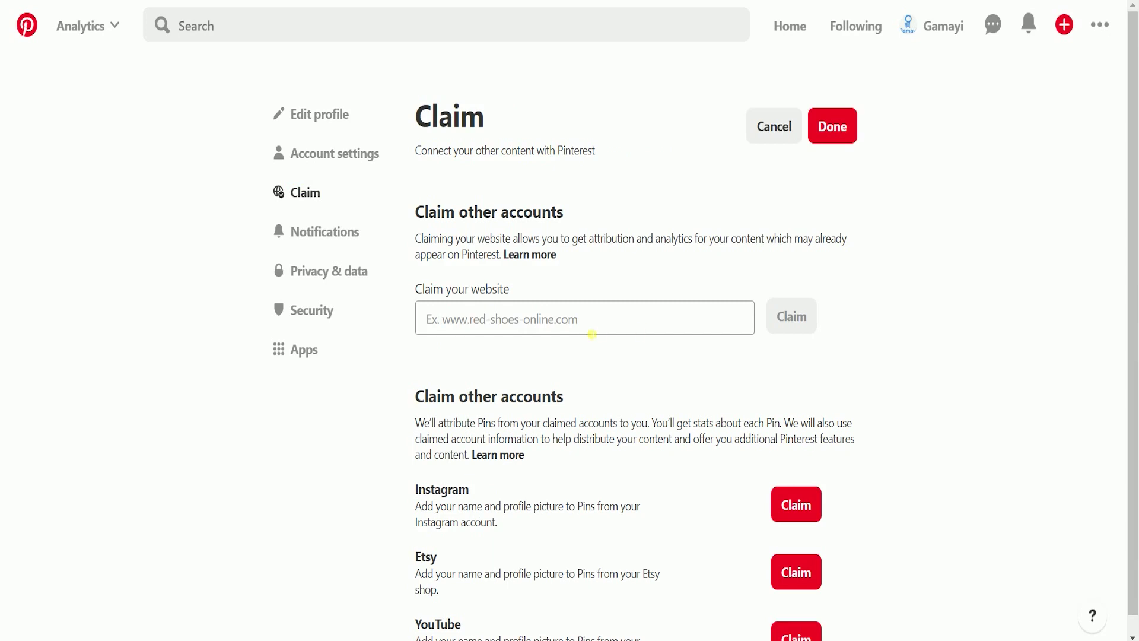
# Enter gamayi.com as the website to claim and start the claim.
pyautogui.click(592, 334)
pyautogui.write('ga')
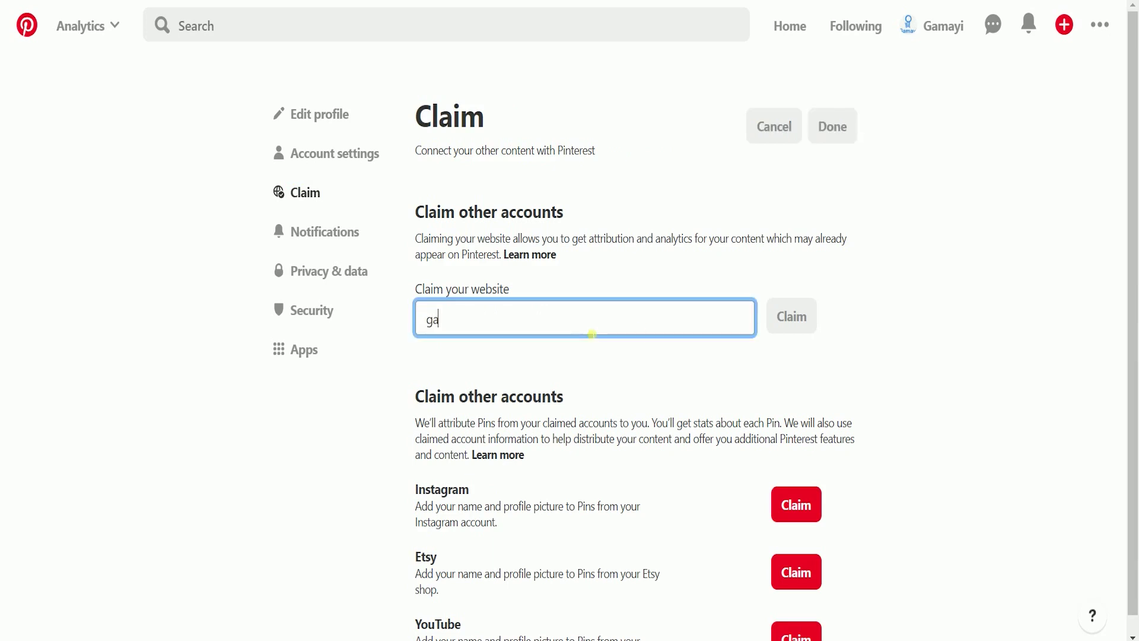
pyautogui.write('mayi.com')
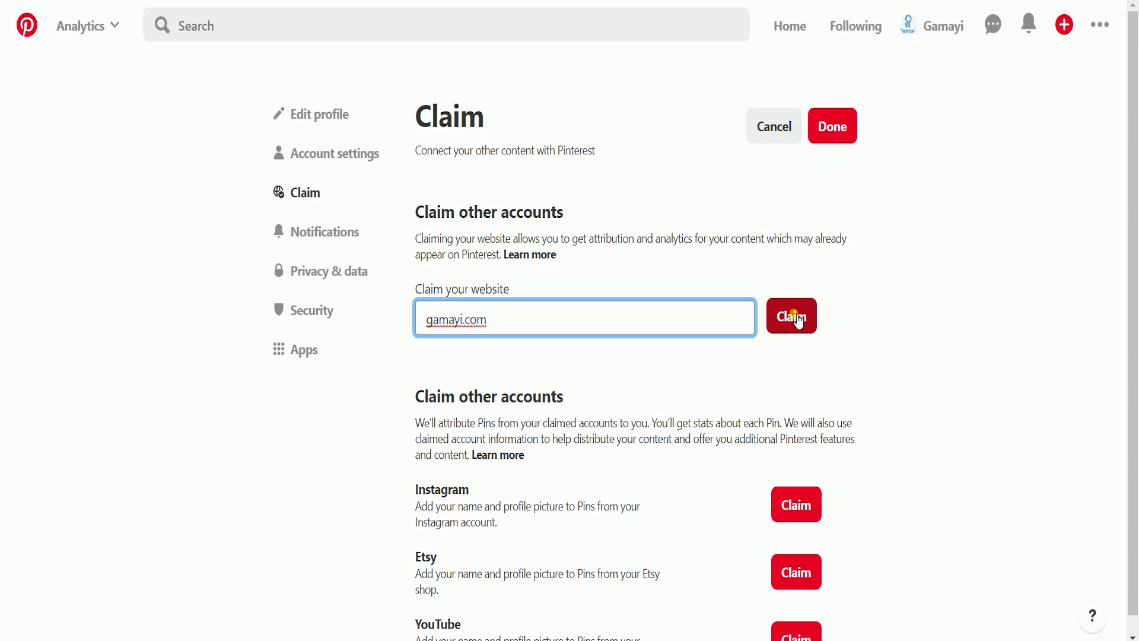
pyautogui.click(801, 324)
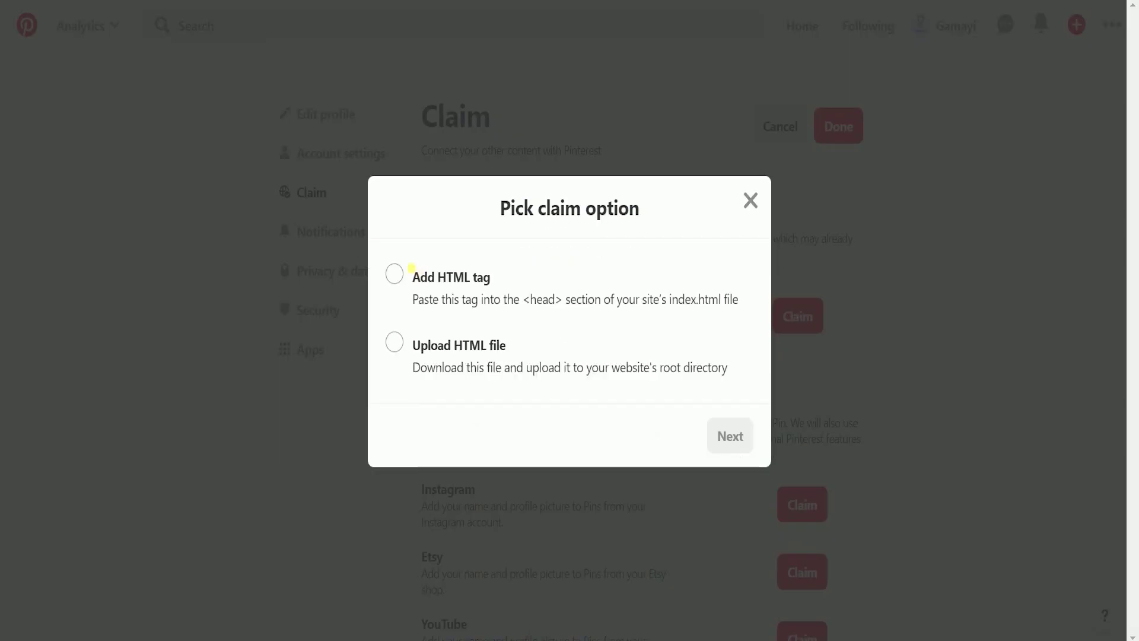
# Choose the HTML tag verification option and select the whole meta tag.
pyautogui.click(395, 274)
pyautogui.click(546, 289)
pyautogui.hotkey('ctrl', 'a')
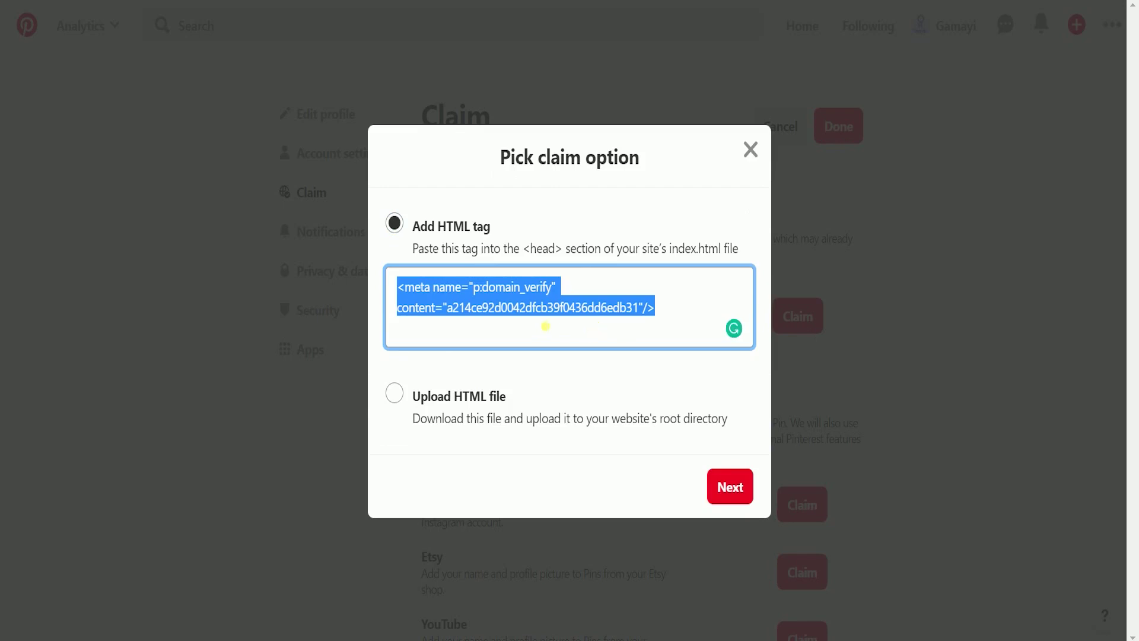
# Continue to the review step and submit the gamayi.com claim.
pyautogui.click(745, 484)
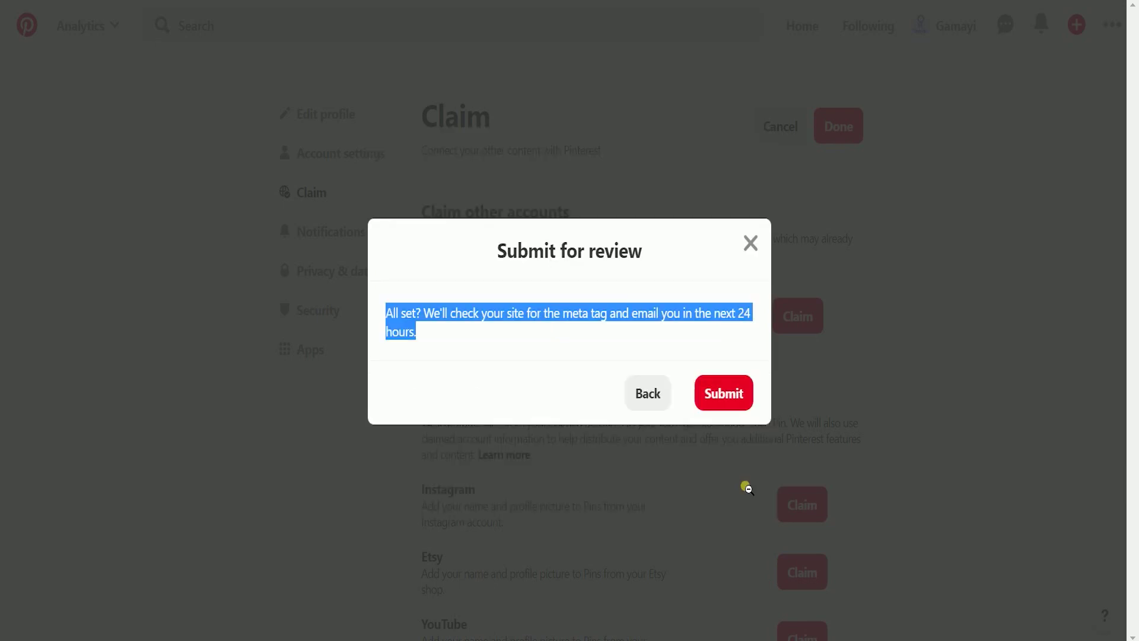
pyautogui.click(496, 350)
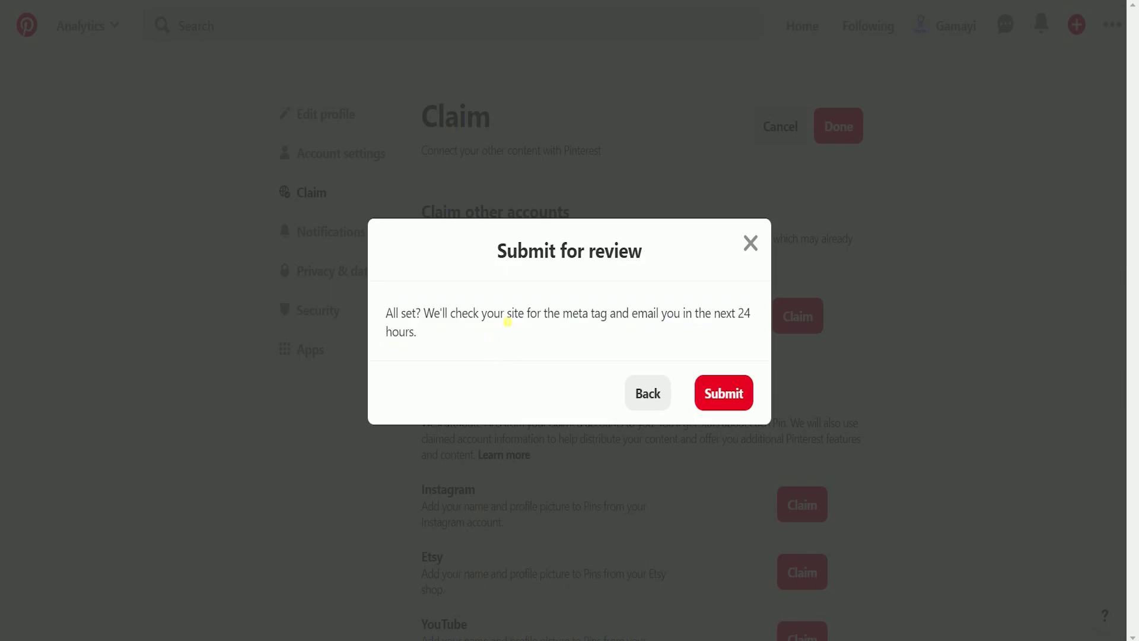
pyautogui.click(723, 396)
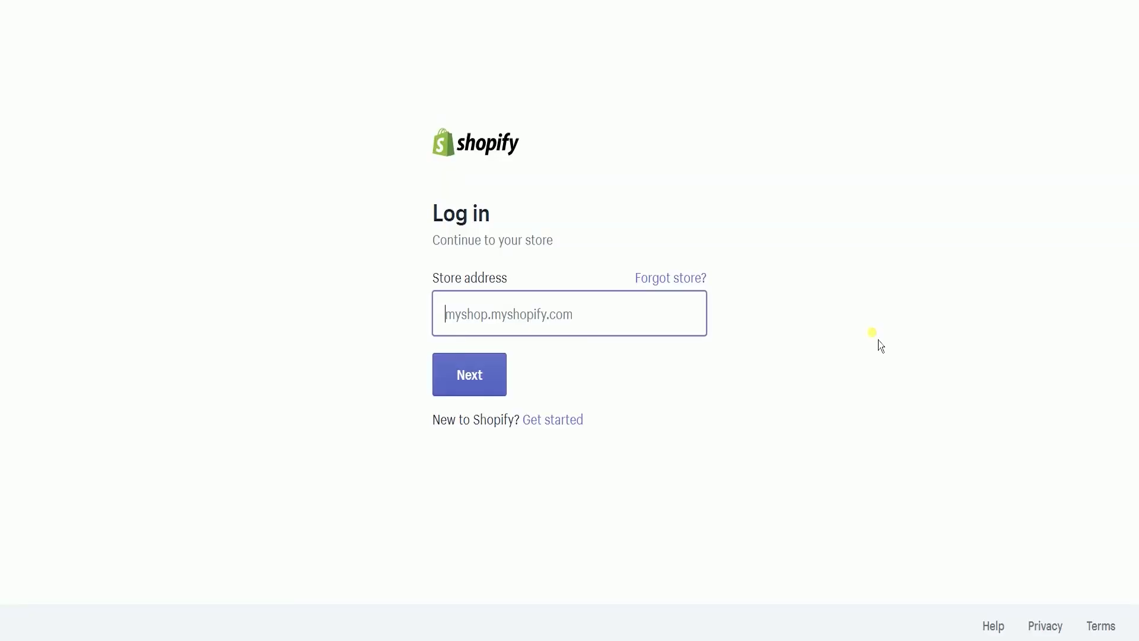
# Log in to the Shopify store and open Edit code for the Debut theme.
pyautogui.click(878, 344)
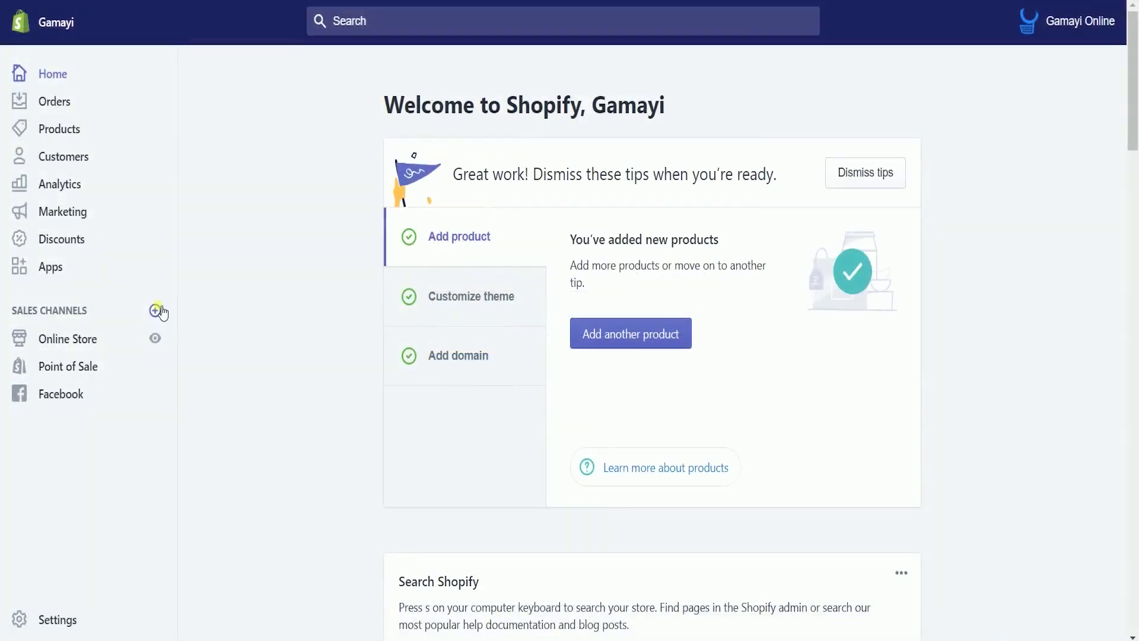
pyautogui.click(87, 341)
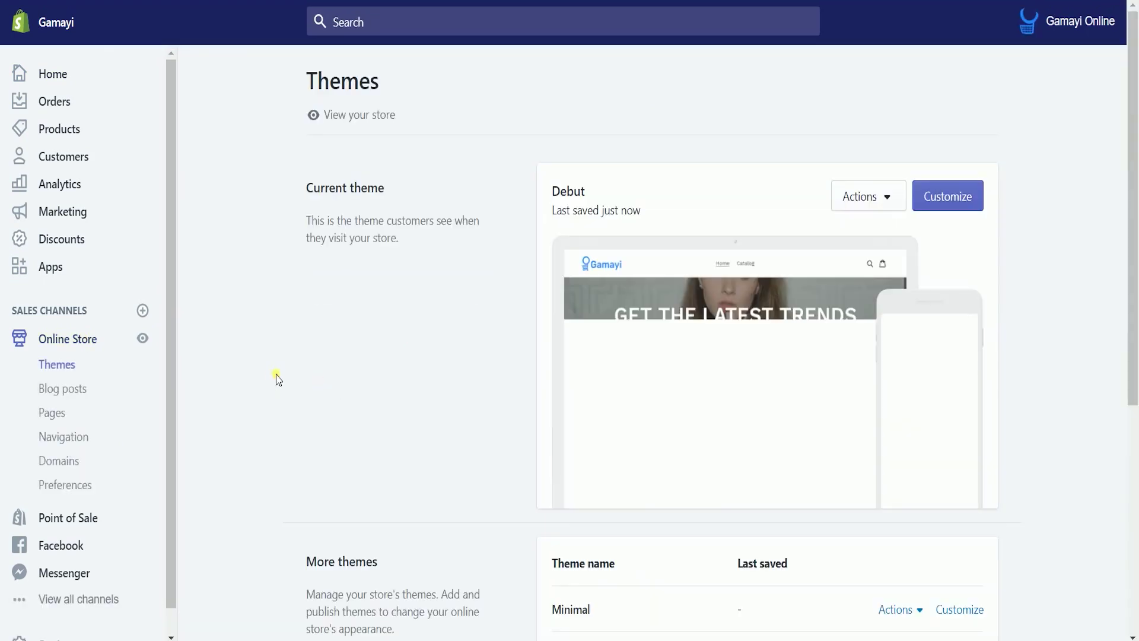
pyautogui.click(888, 197)
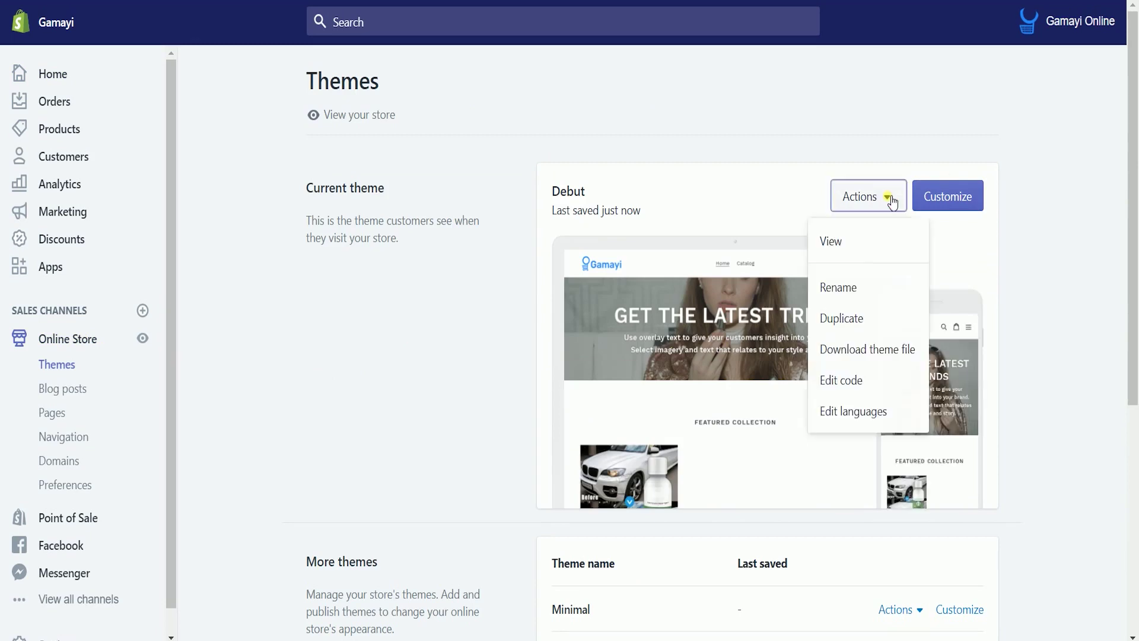
pyautogui.click(844, 389)
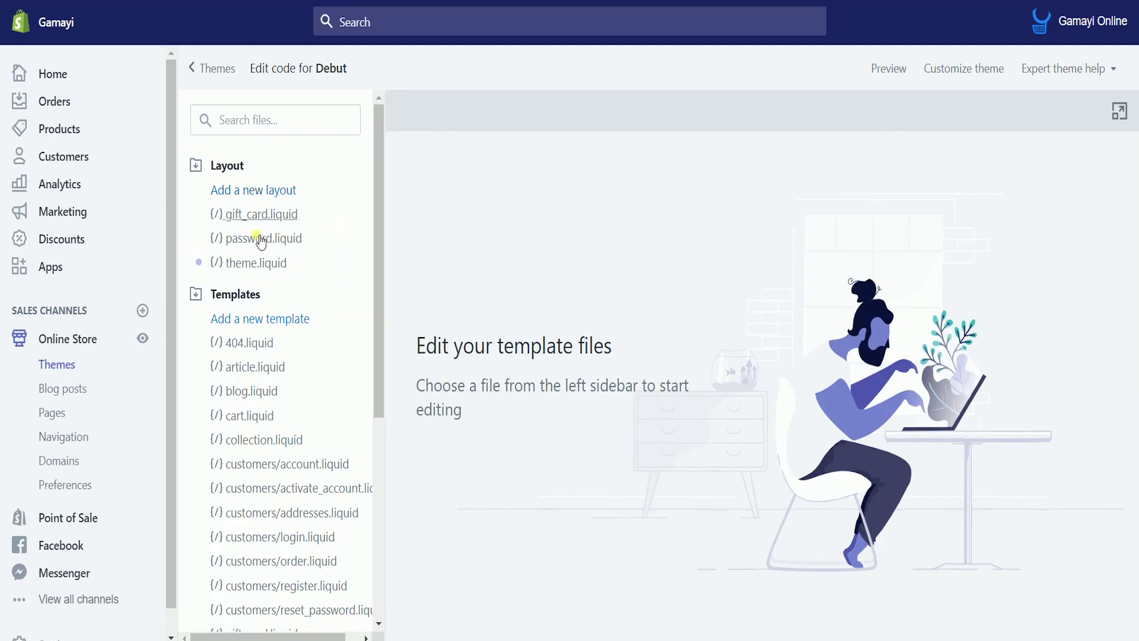
# Open theme.liquid in the Debut code editor and inspect its head section.
pyautogui.click(260, 269)
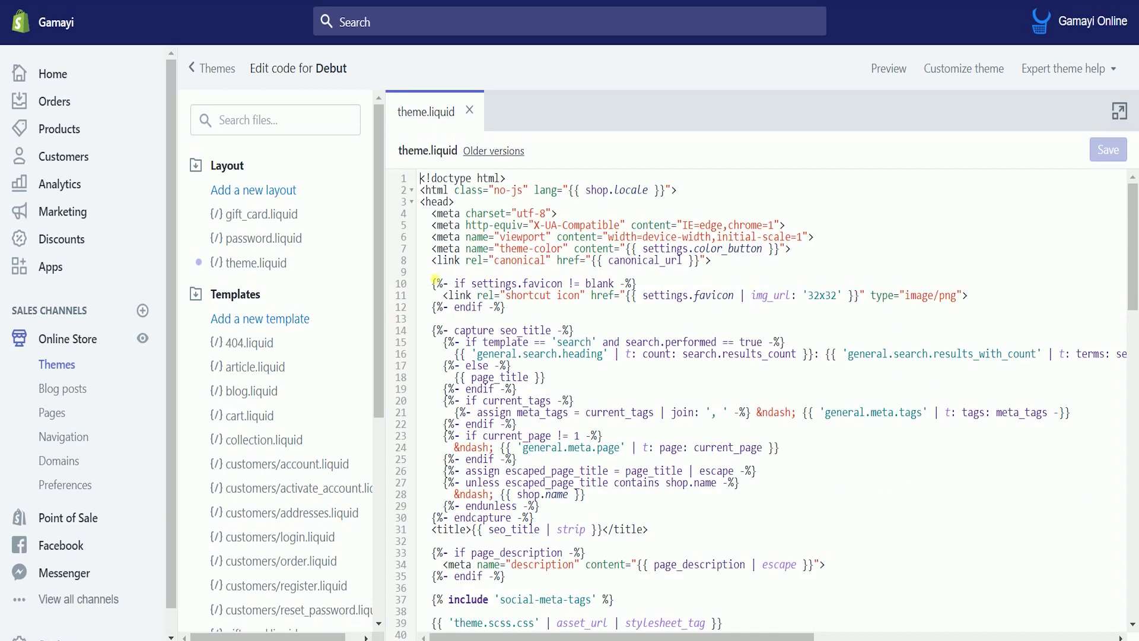
pyautogui.click(646, 215)
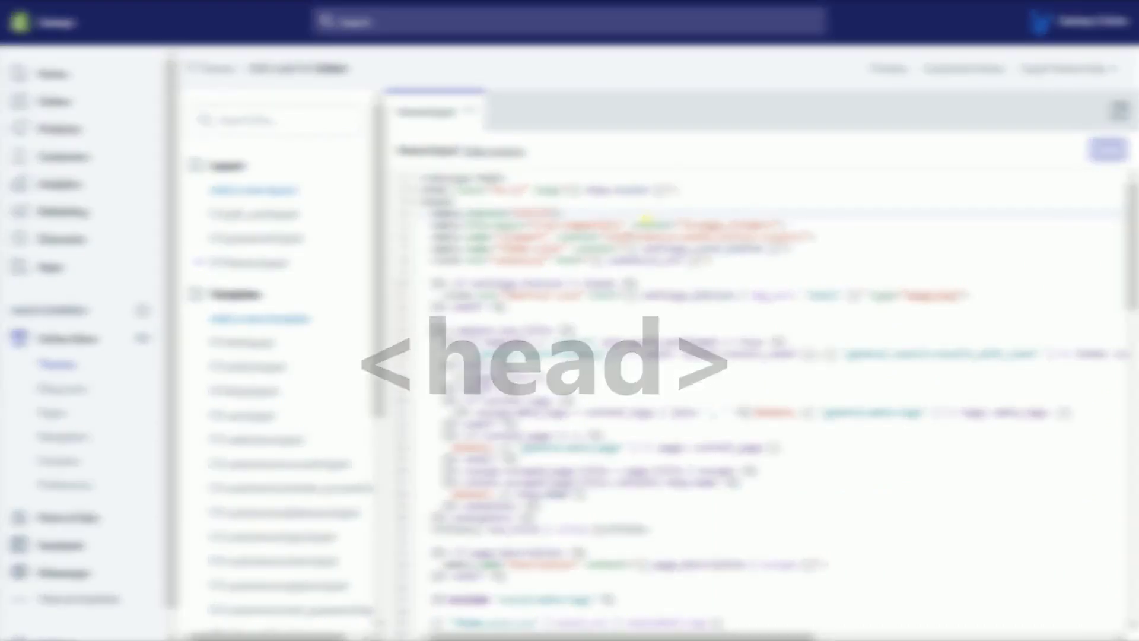
pyautogui.scroll(-3, 647, 219)
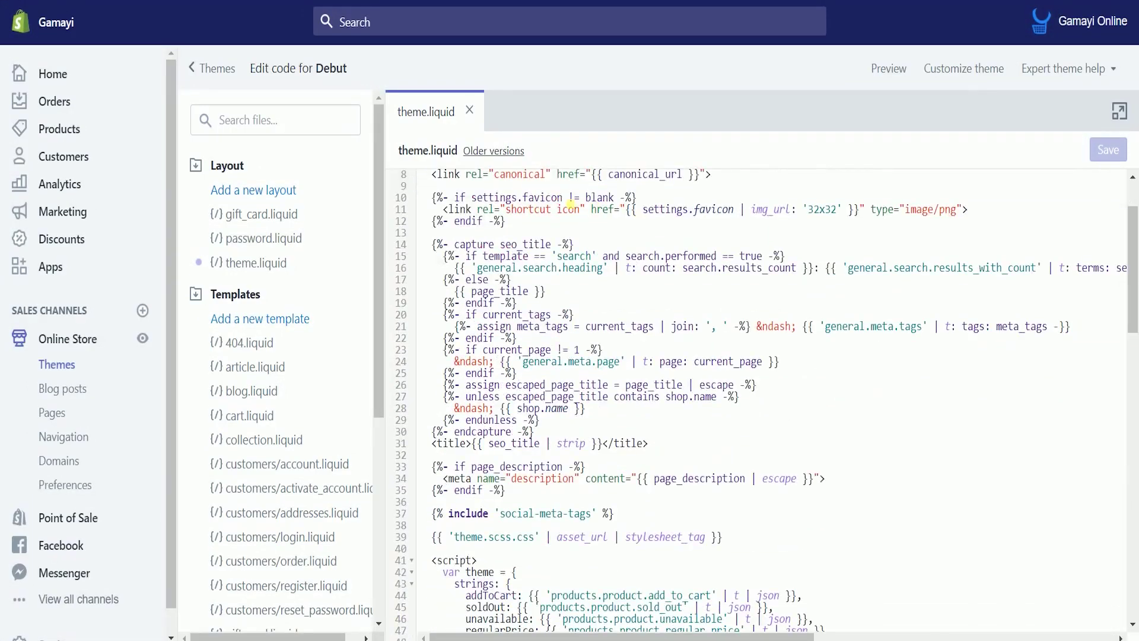
pyautogui.scroll(3, 457, 219)
pyautogui.moveTo(426, 190); pyautogui.dragTo(425, 202)
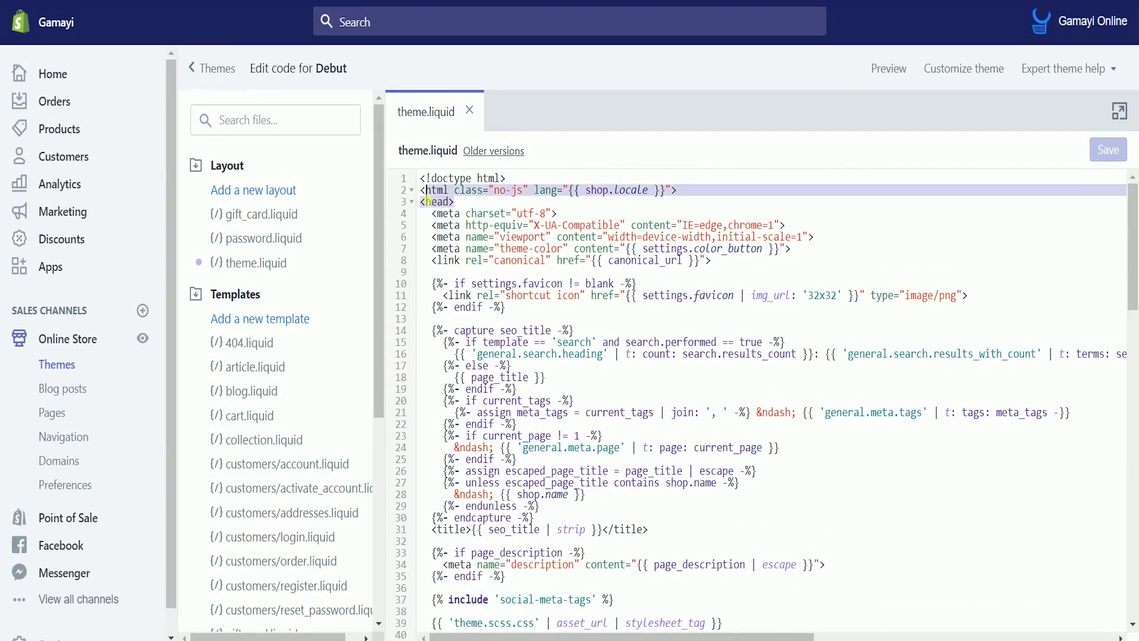
pyautogui.doubleClick(431, 203)
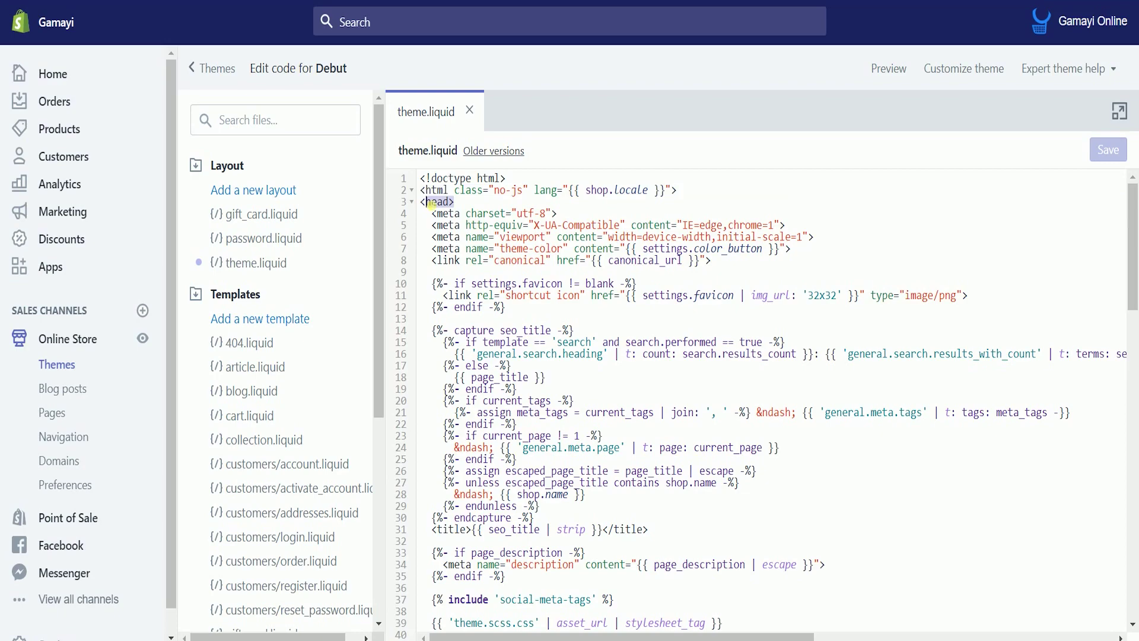
pyautogui.tripleClick(475, 237)
pyautogui.scroll(-10, 522, 329)
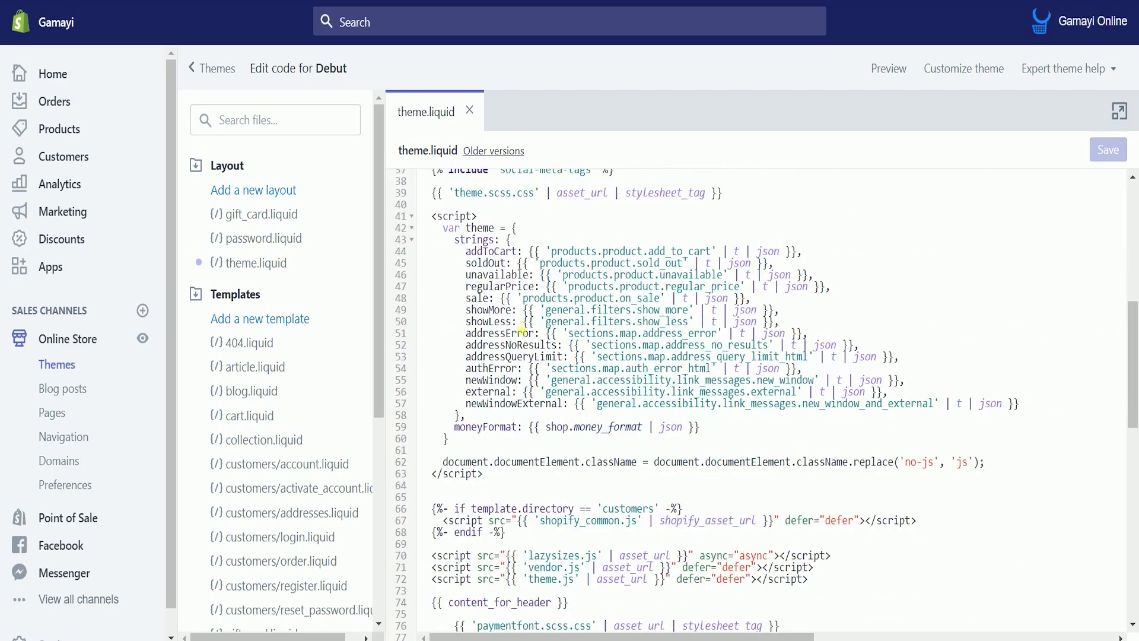
pyautogui.scroll(-10, 521, 330)
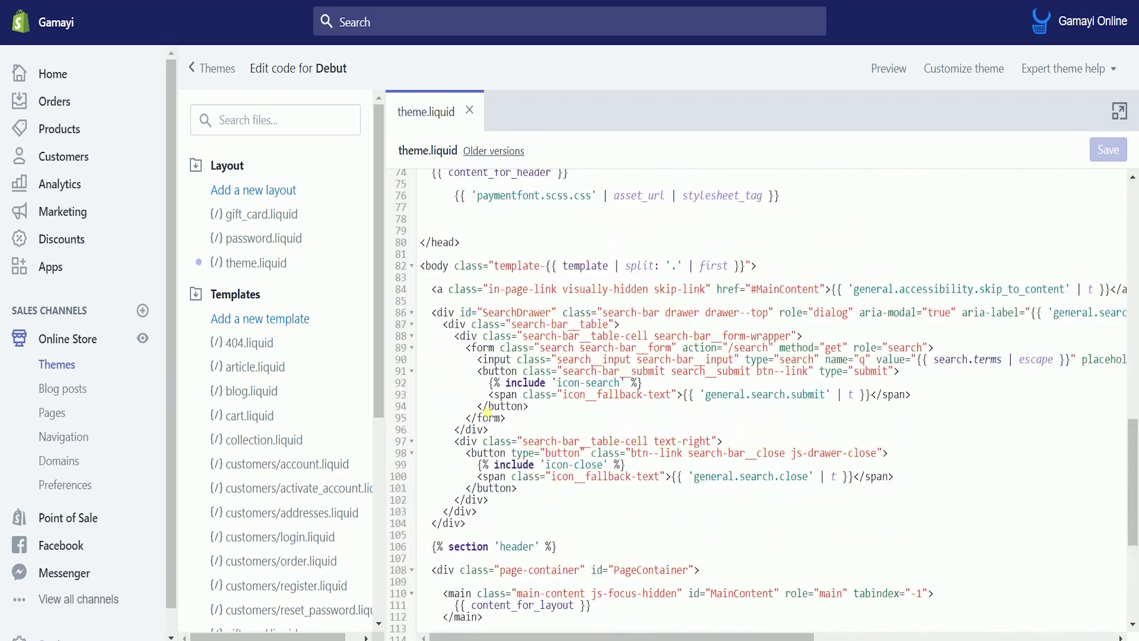
pyautogui.scroll(5, 481, 412)
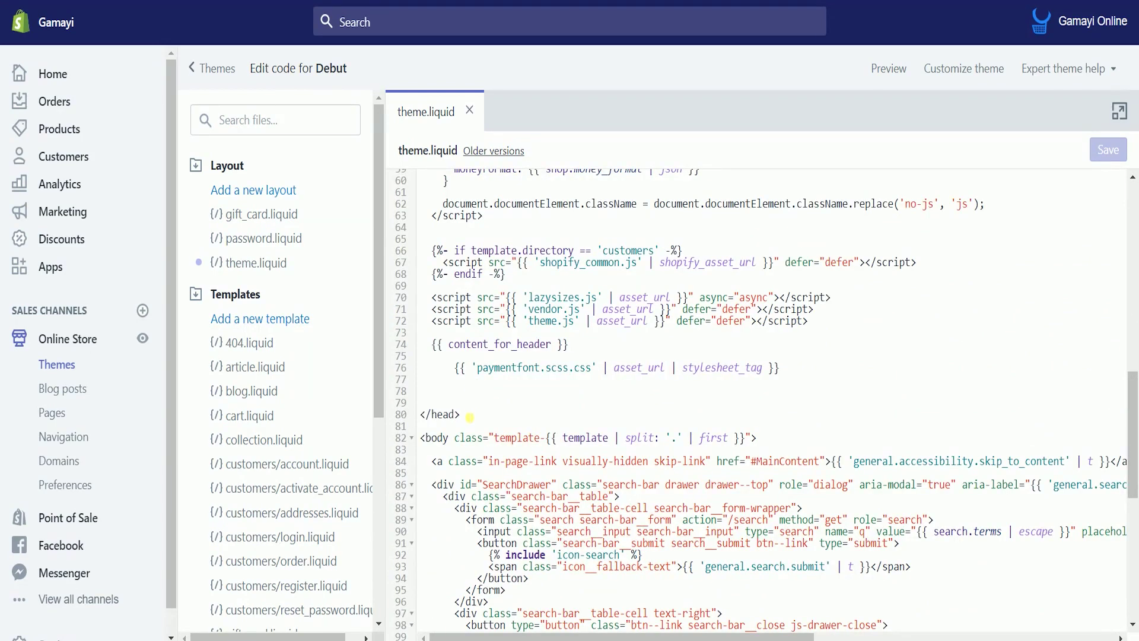
# Paste the Pinterest meta tag on empty line 78 before </head> and save.
pyautogui.click(426, 414)
pyautogui.click(431, 394)
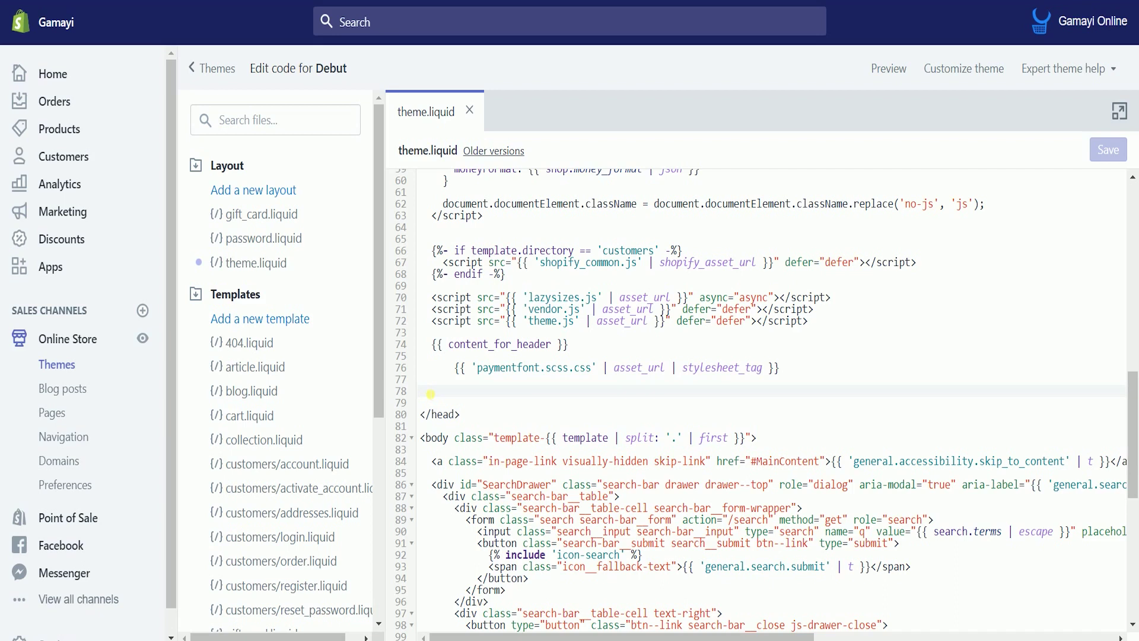
pyautogui.write('<meta name="p:domain_verify" content="a214ce92d0042dfcb39f0436dd6edb31"/>')
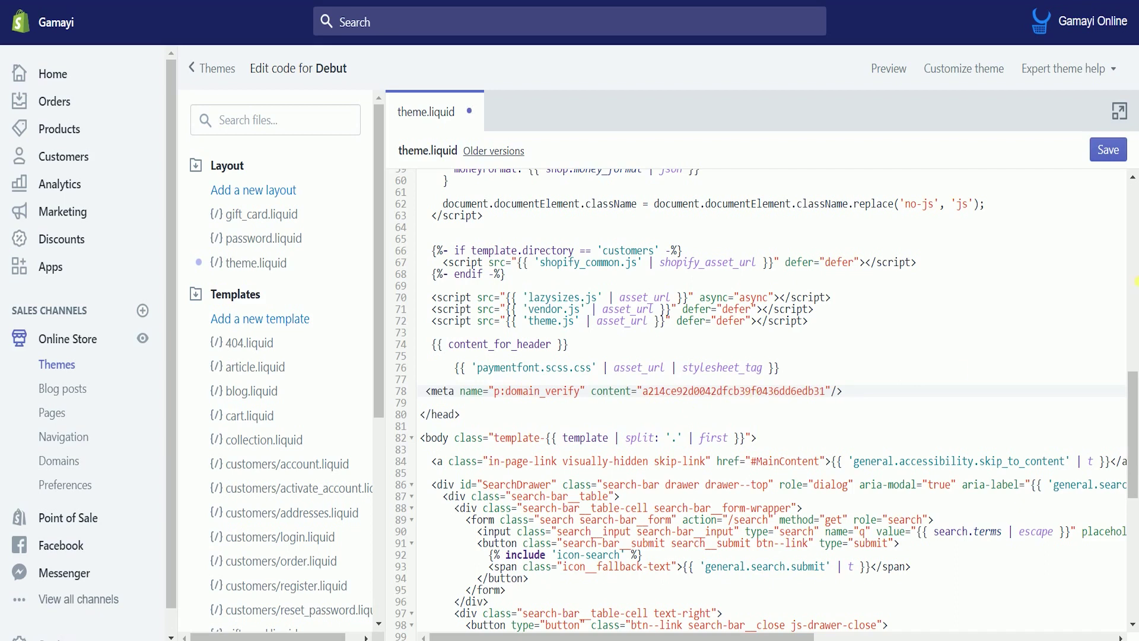
pyautogui.click(1108, 150)
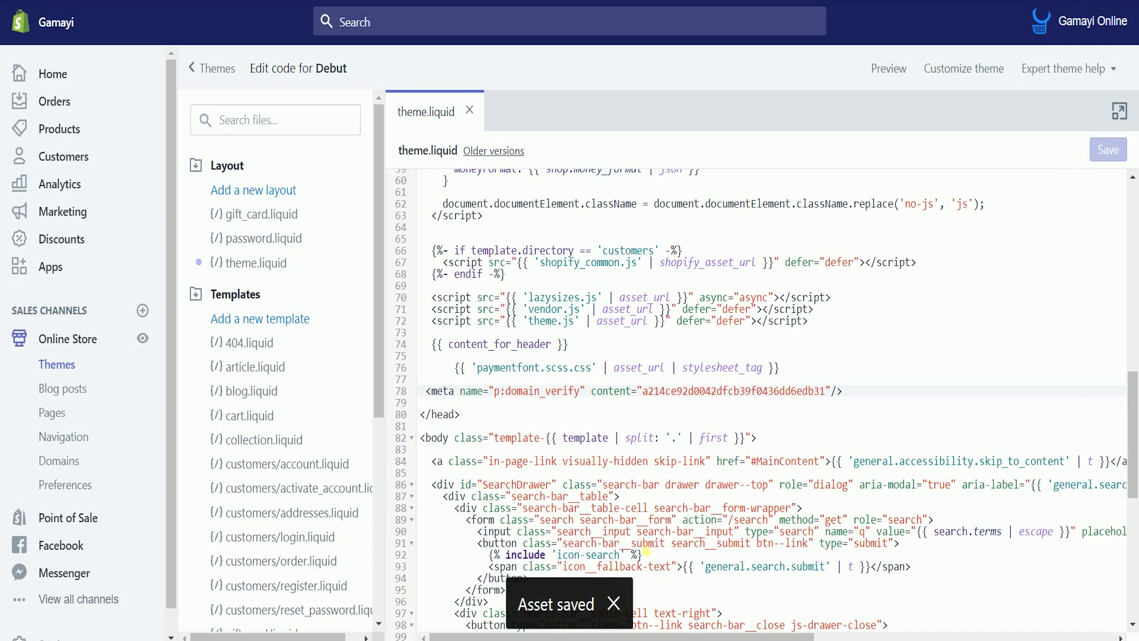
pyautogui.click(614, 608)
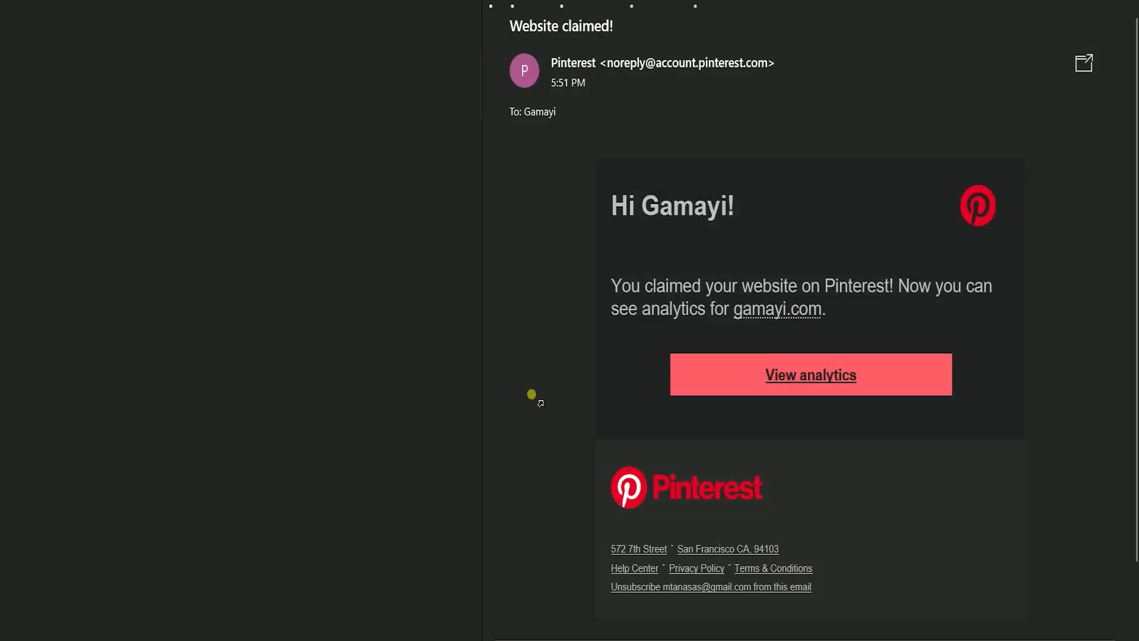
# Open Pinterest Analytics for gamayi.com from the 'Website claimed!' email.
pyautogui.moveTo(540, 404); pyautogui.dragTo(729, 261)
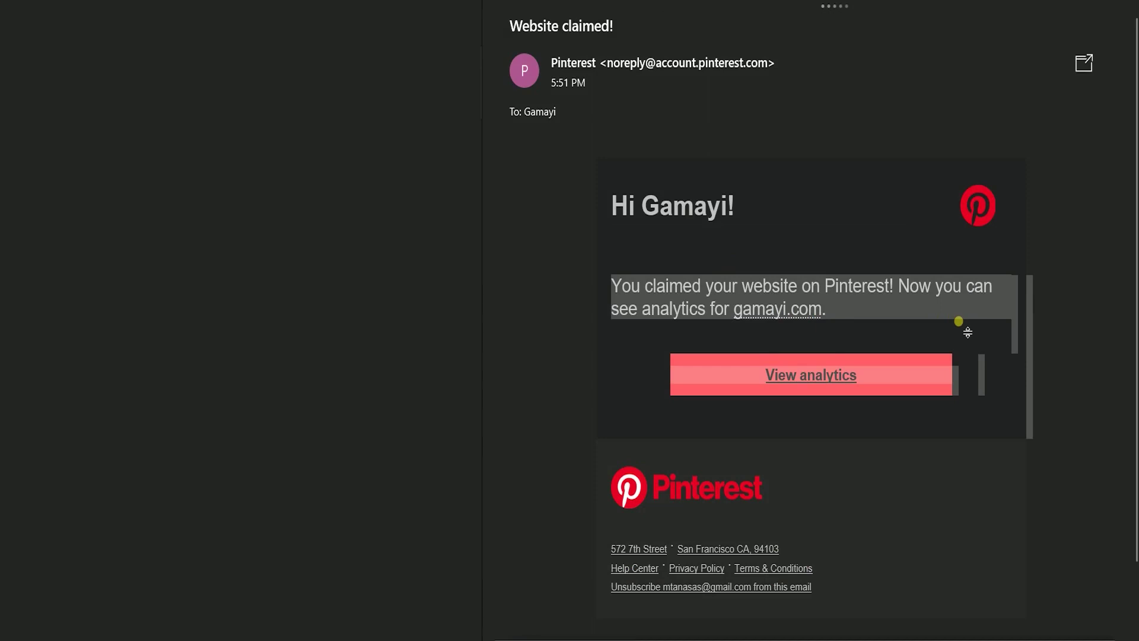
pyautogui.click(615, 371)
pyautogui.click(789, 378)
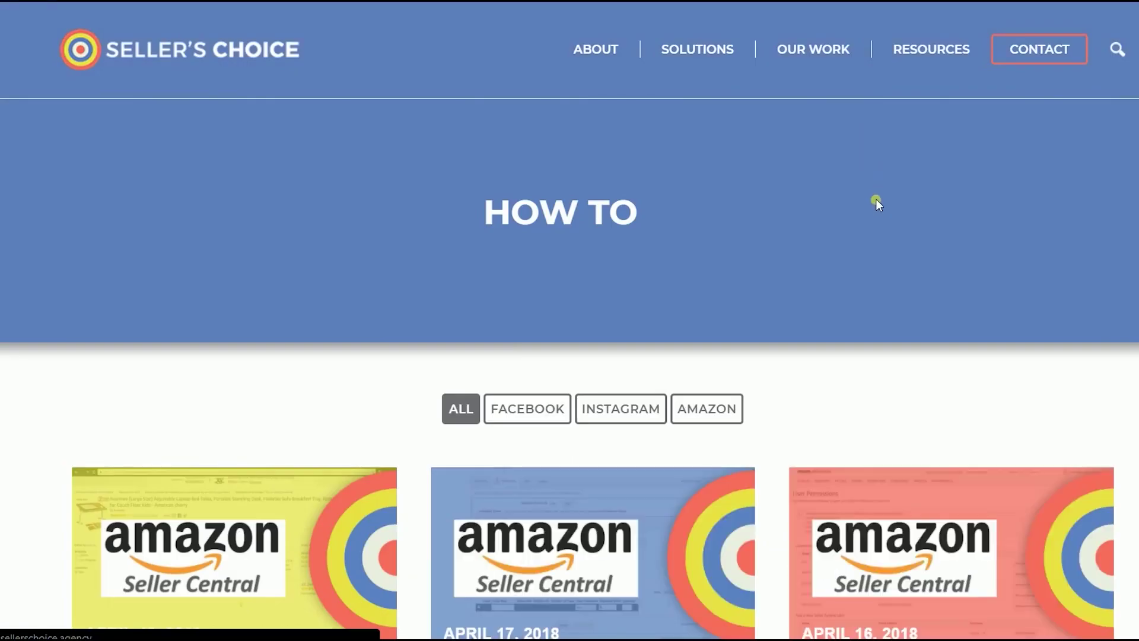
# Open the WEBINARS page from the RESOURCES menu.
pyautogui.scroll(-7, 872, 219)
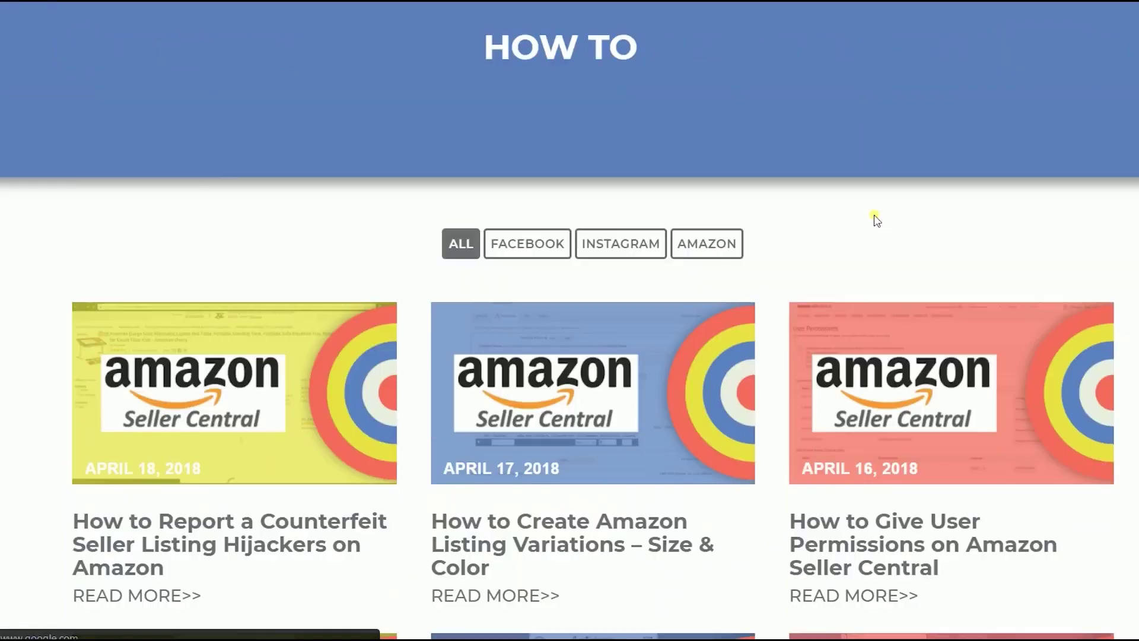
pyautogui.scroll(7, 872, 234)
pyautogui.moveTo(935, 50)
pyautogui.click(933, 161)
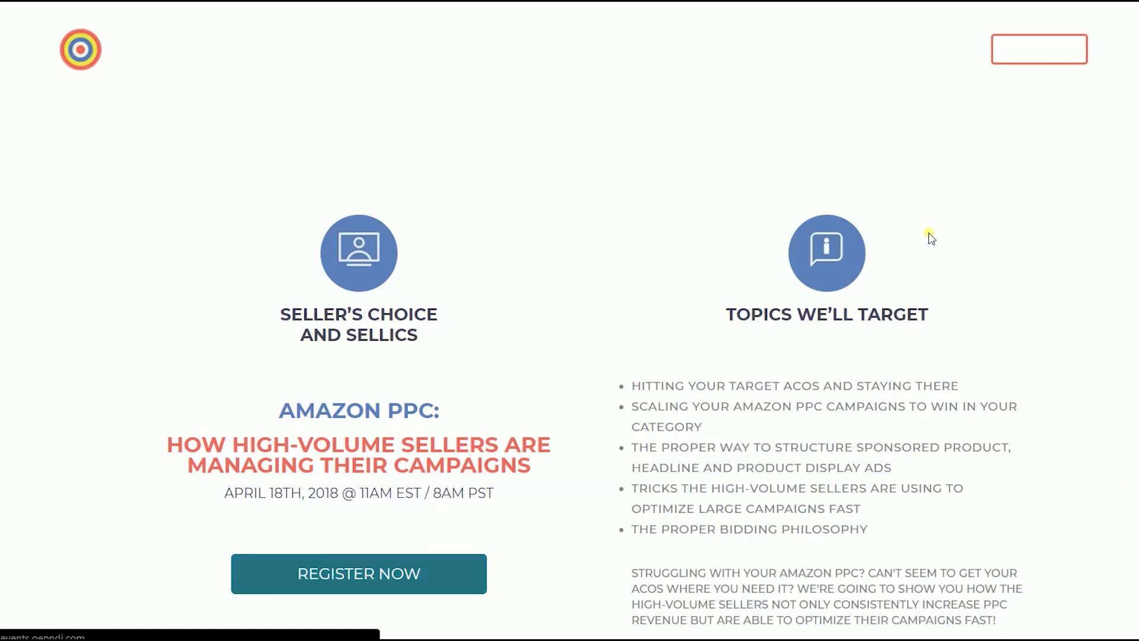
# Return to the How To page and open the BLOG listing from RESOURCES.
pyautogui.scroll(-5, 929, 238)
pyautogui.scroll(7, 969, 130)
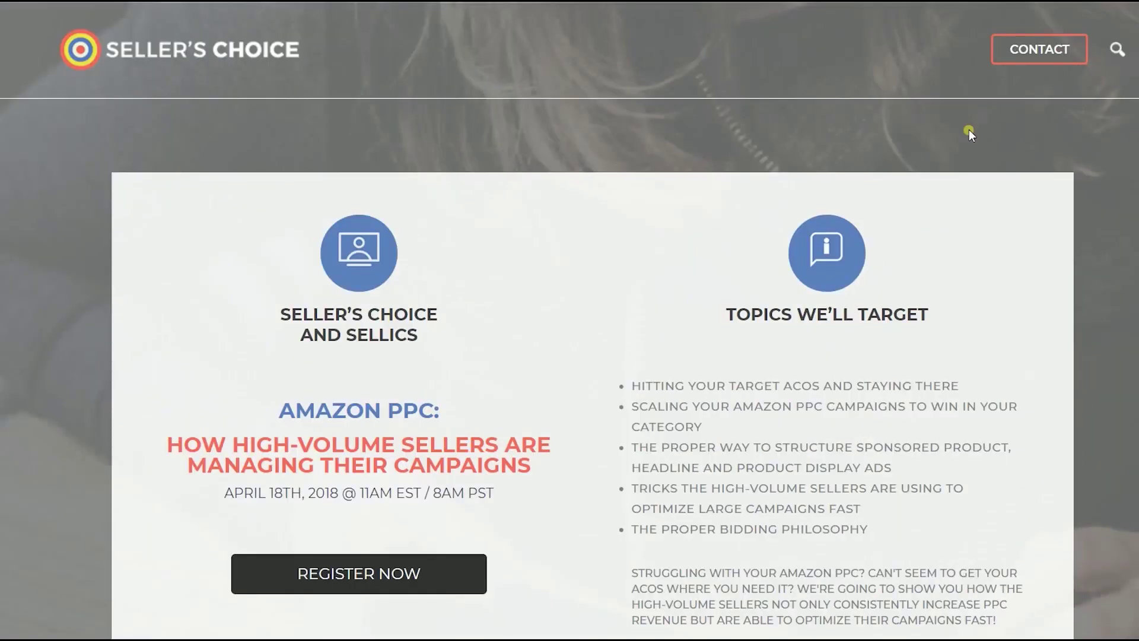
pyautogui.hotkey('alt', 'Left')
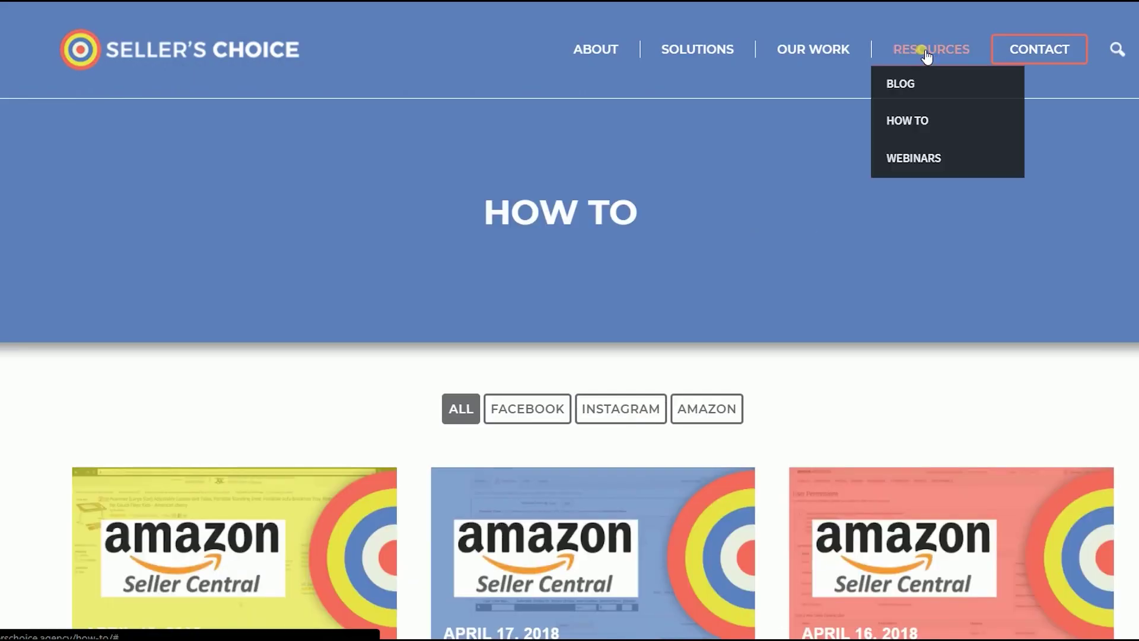
pyautogui.click(921, 86)
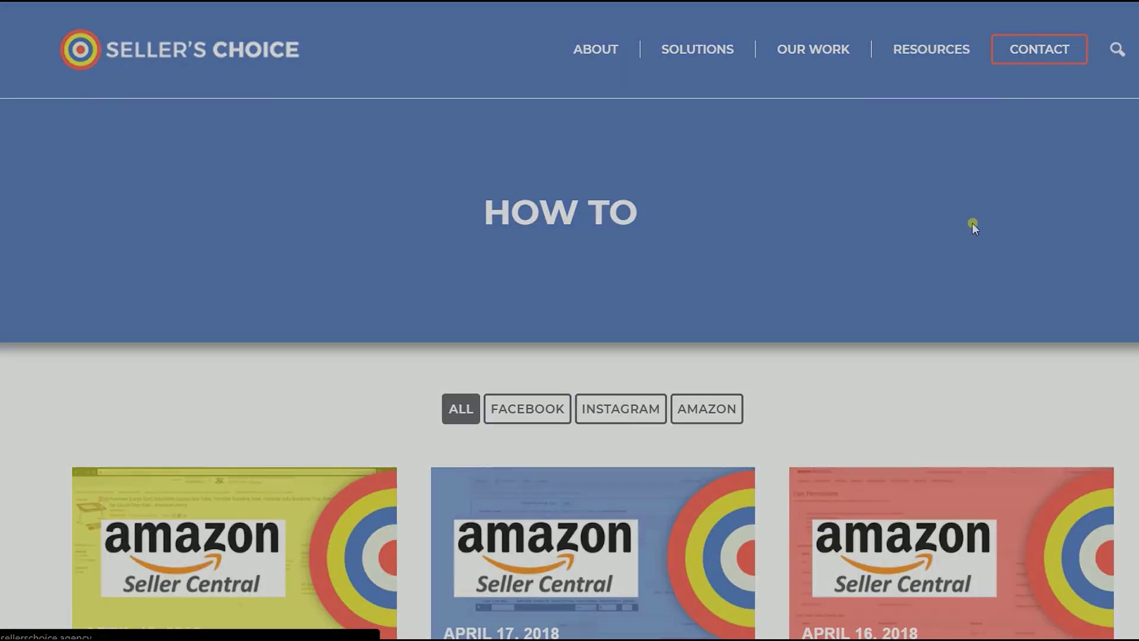
pyautogui.scroll(-10, 974, 228)
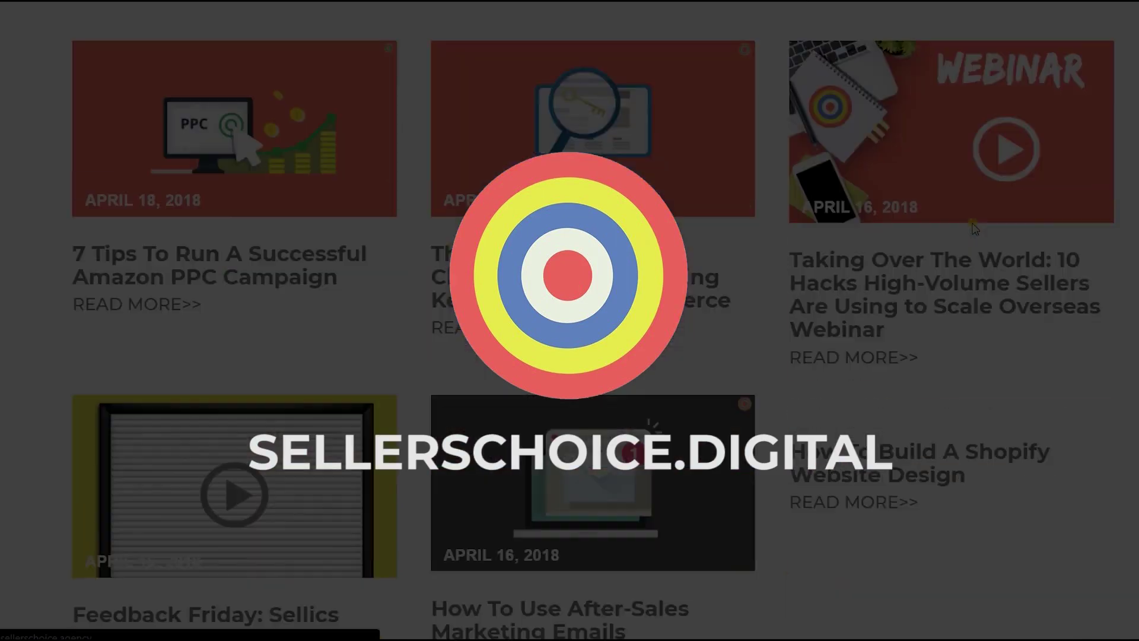
pyautogui.scroll(10, 973, 227)
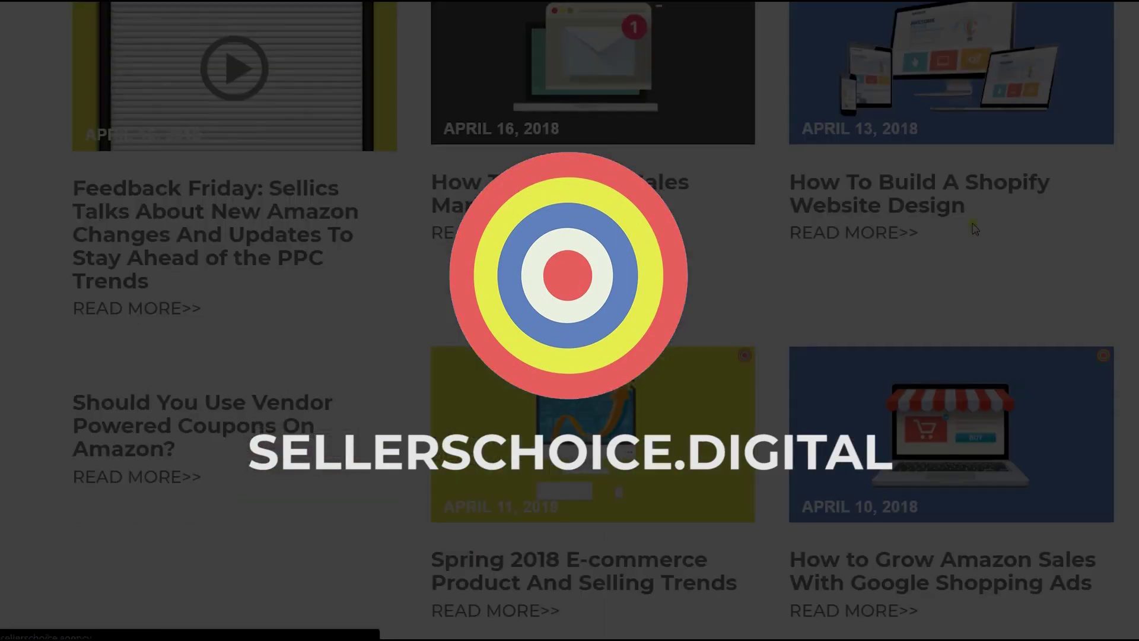